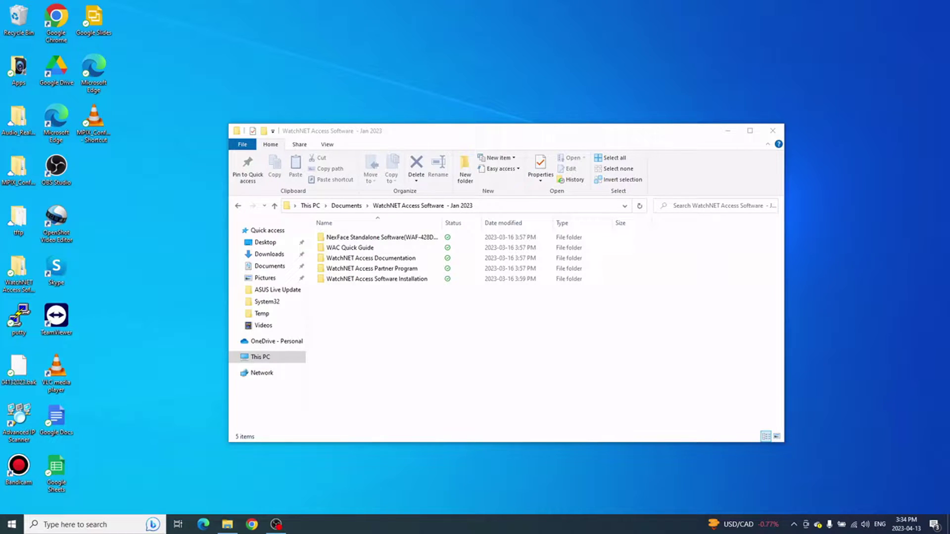
Step: Launch the WatchNET Access installer from the WA Software Version 1.2.18.0 folder
click(434, 377)
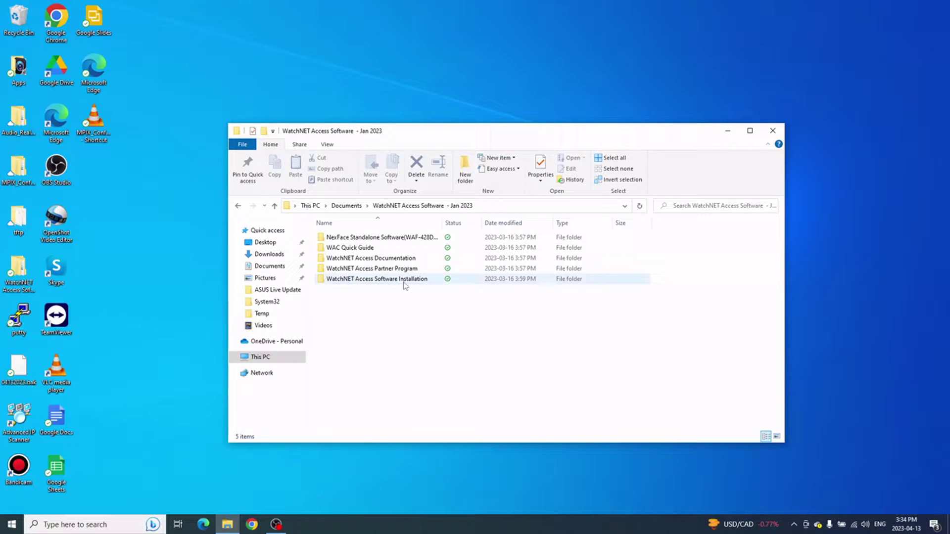
mouse_move(407, 284)
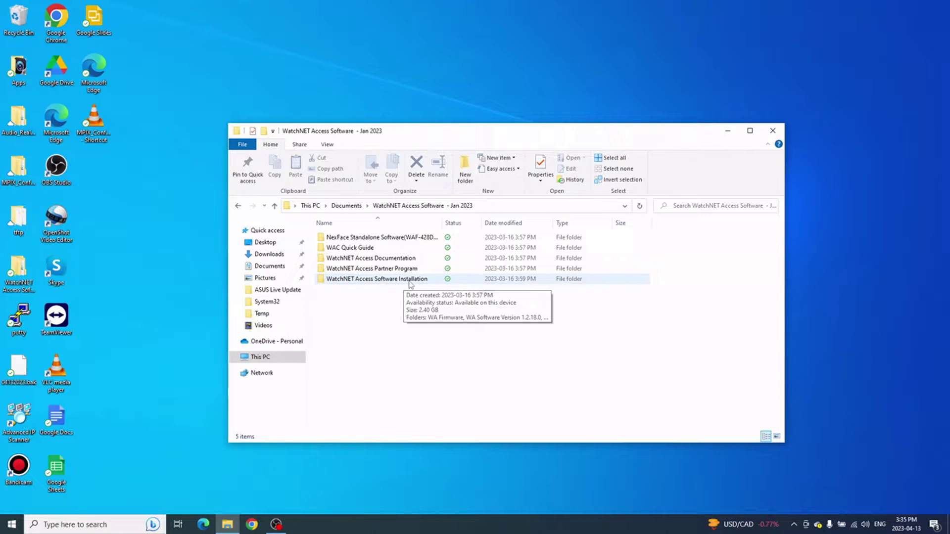
double_click(408, 280)
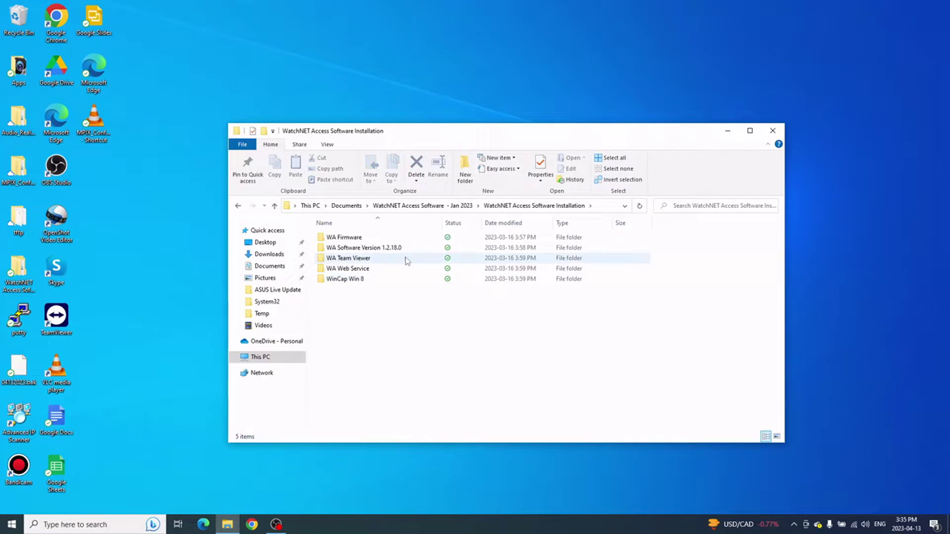
double_click(401, 249)
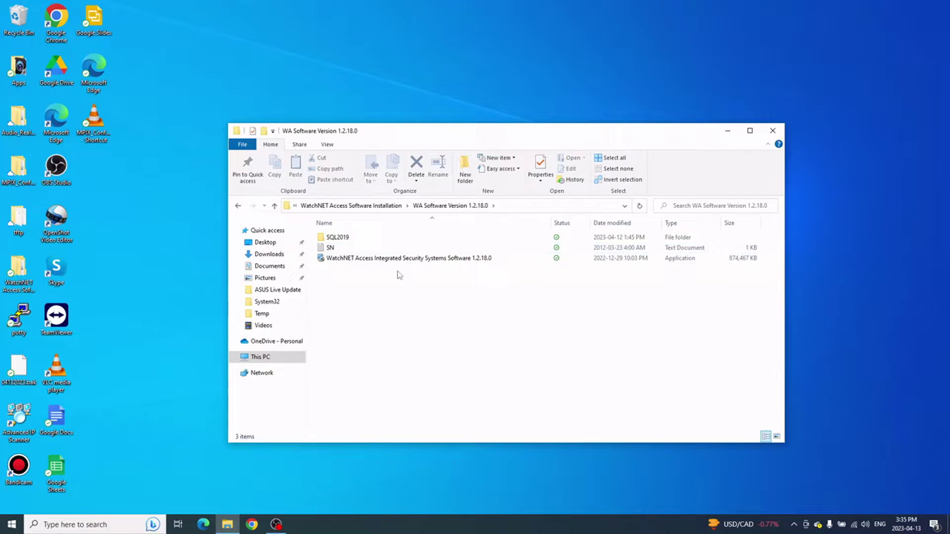
double_click(401, 260)
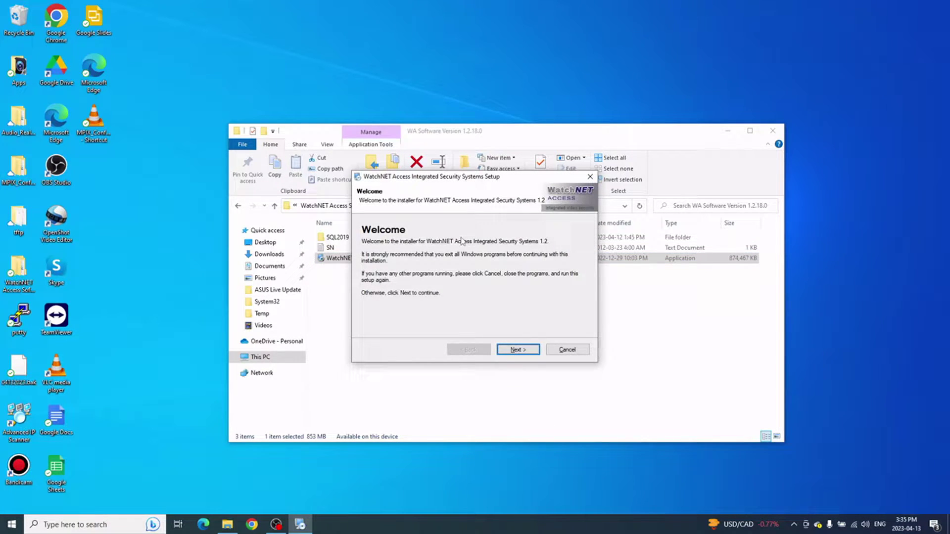
Step: Accept the licence agreement and pass the User Information and Important Information pages to reach Serial Number
click(514, 350)
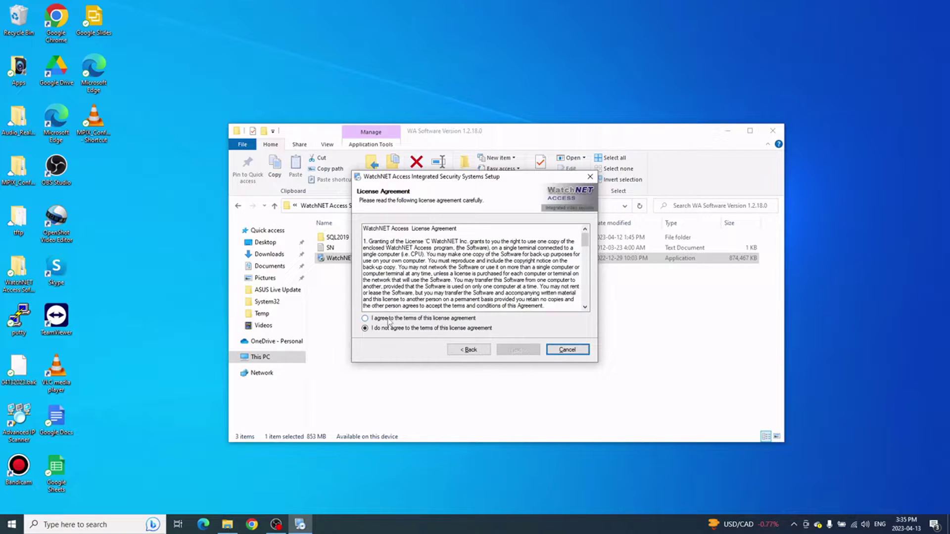
click(388, 321)
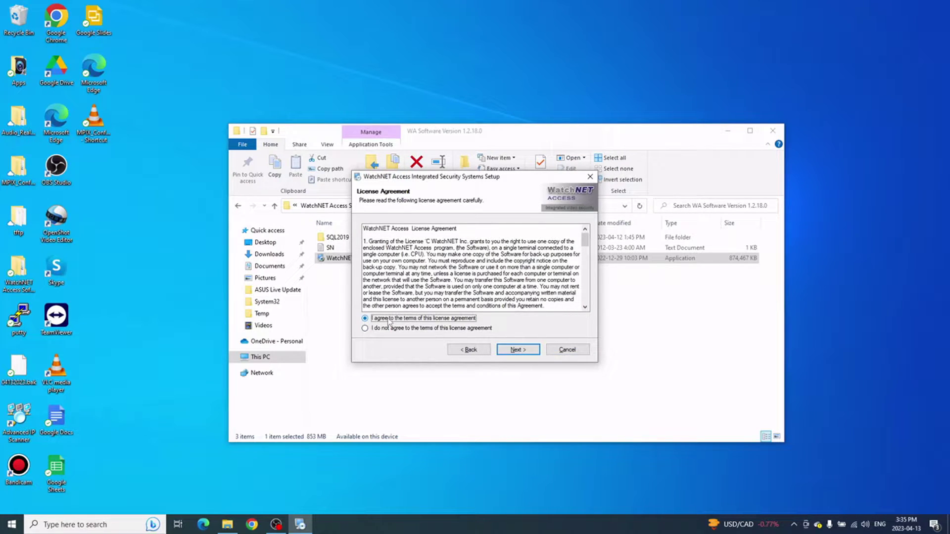
click(520, 350)
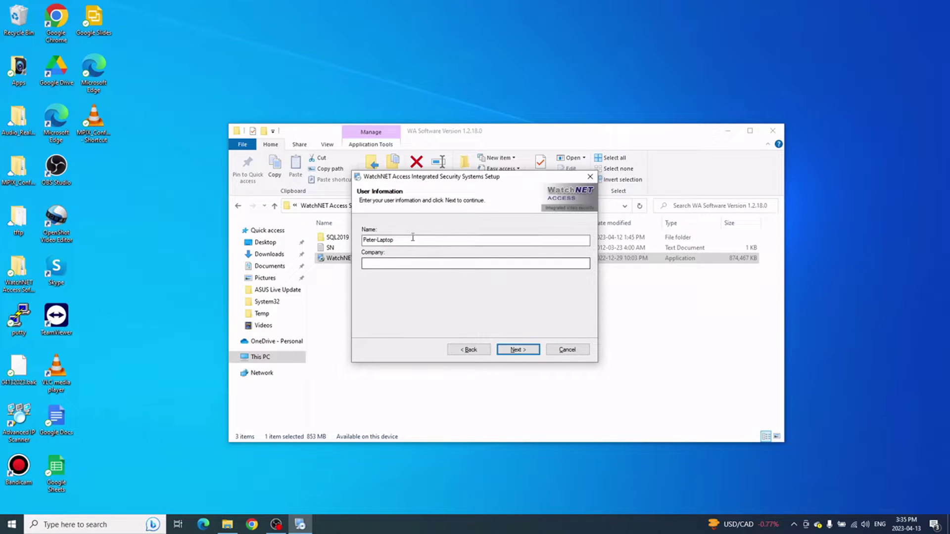
click(400, 262)
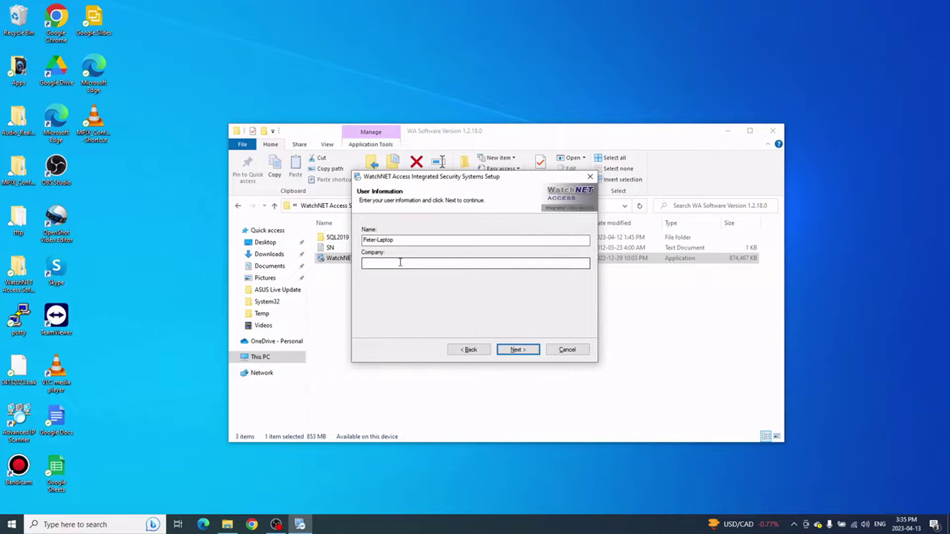
click(517, 350)
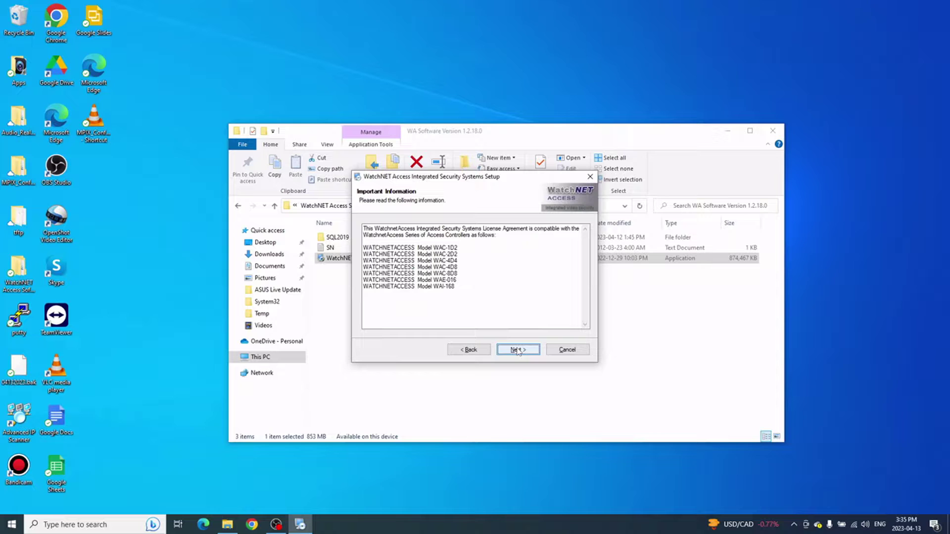
click(517, 350)
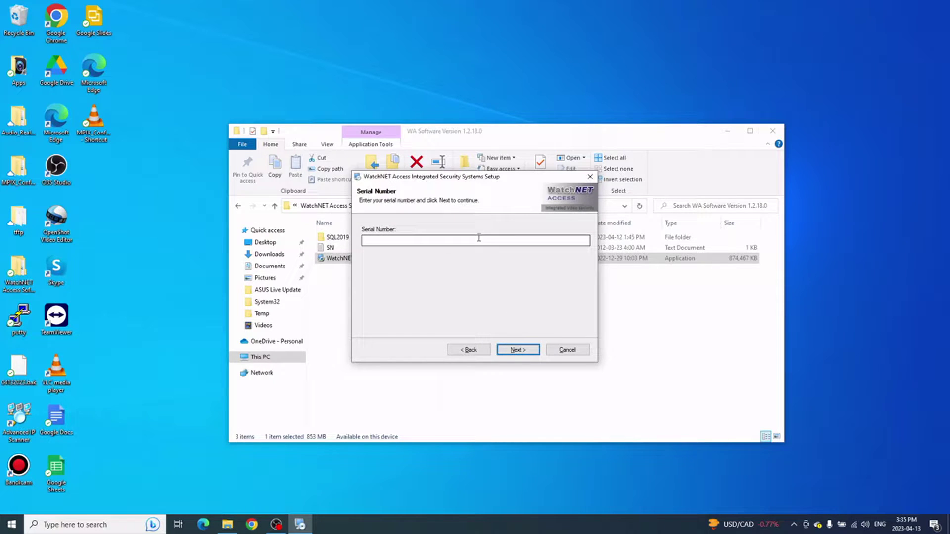
drag(482, 177, 569, 280)
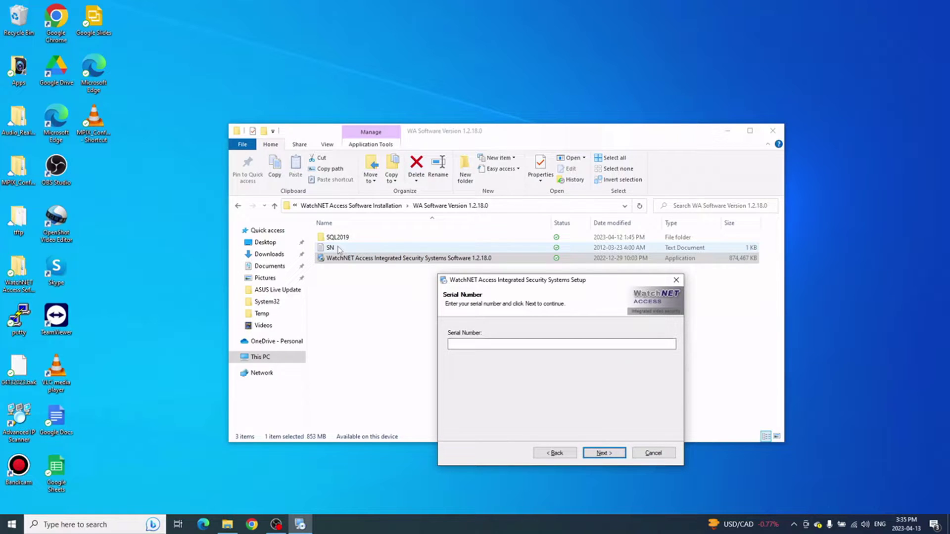
Step: Open SN.txt in Notepad and copy the serial number
double_click(339, 249)
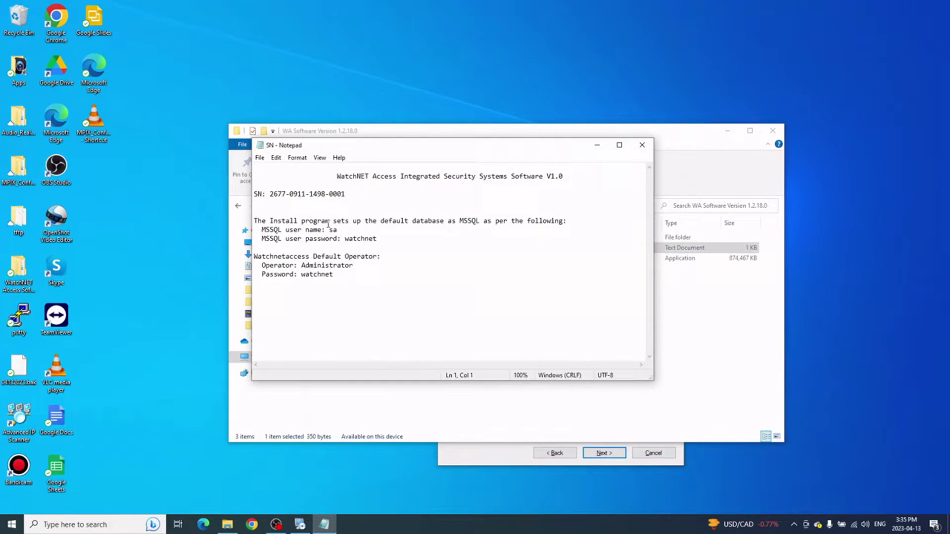
drag(353, 195, 270, 194)
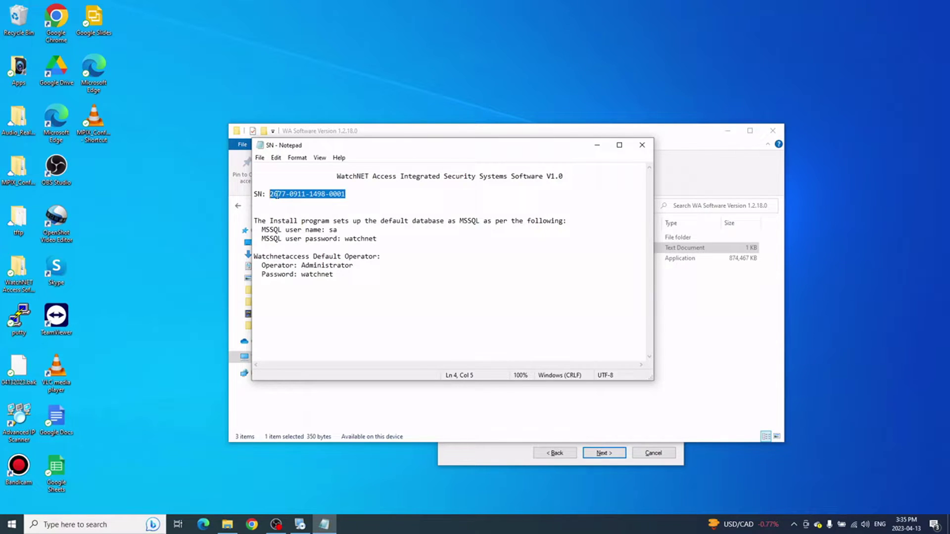
right_click(275, 195)
click(300, 226)
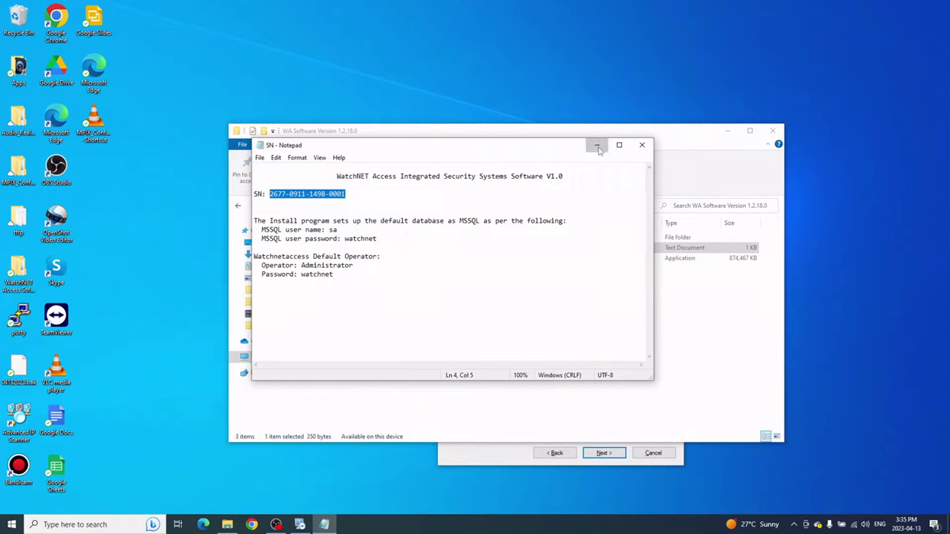
Step: Paste the serial number into the setup's Serial Number field and continue to Options
click(597, 145)
click(519, 444)
drag(562, 281, 524, 221)
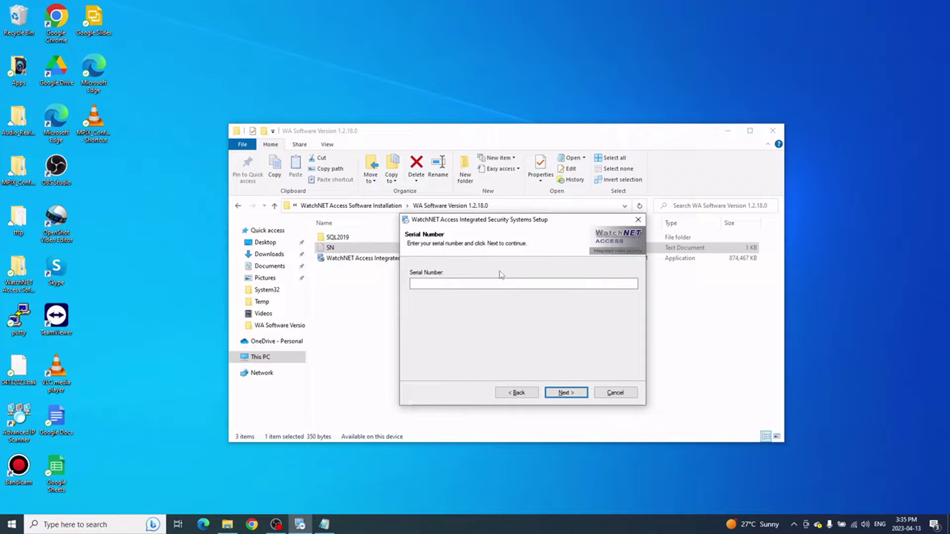
click(500, 284)
key(ctrl+v)
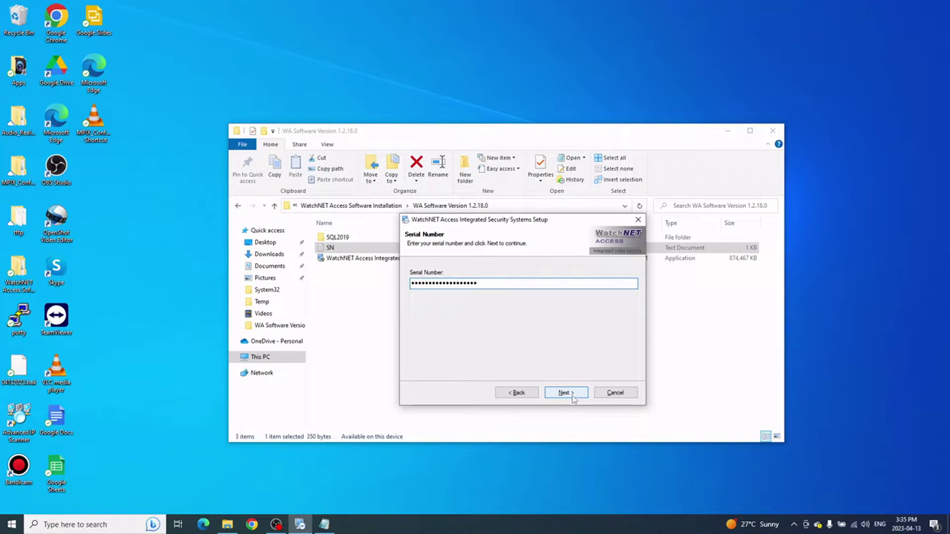
click(567, 396)
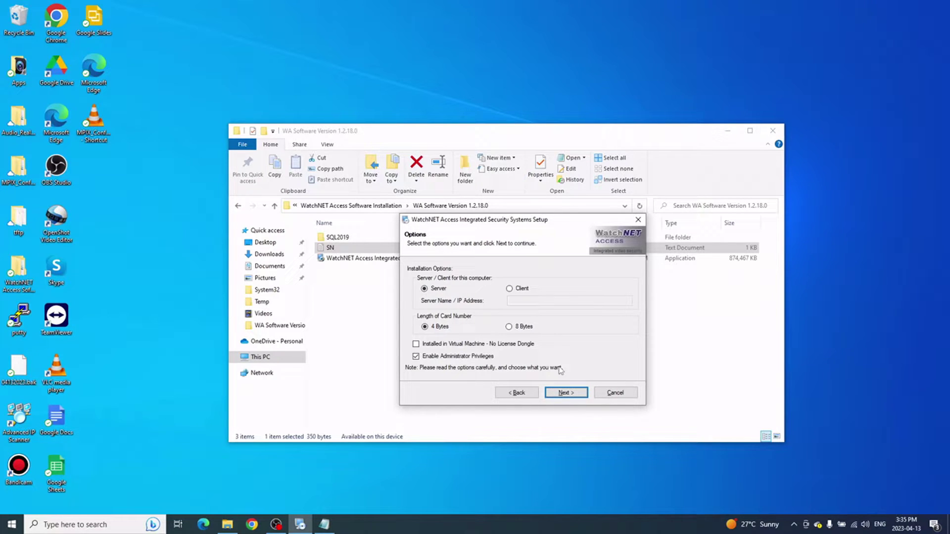
Step: Install as a Client pointing to server IP 192.168.10.222, then continue to package selection
click(509, 289)
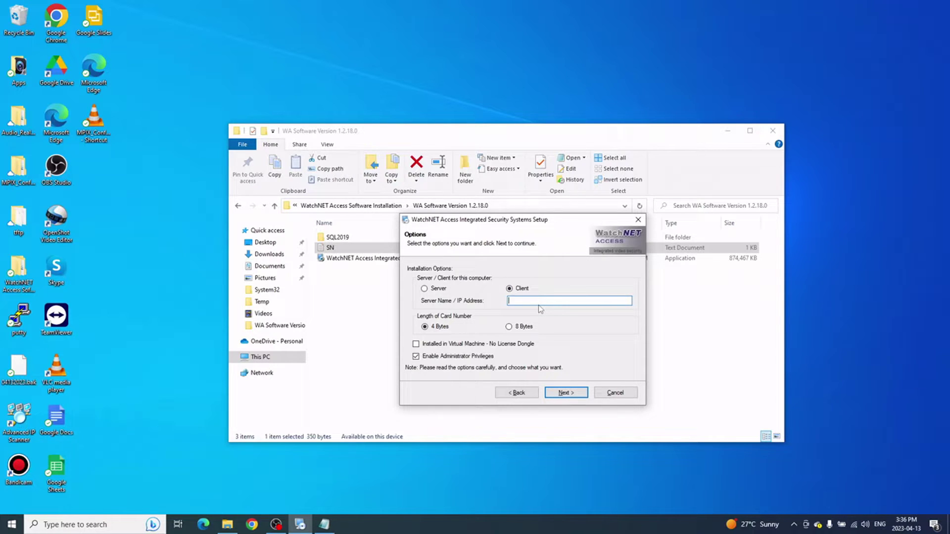
text(192.168.10.222)
click(573, 396)
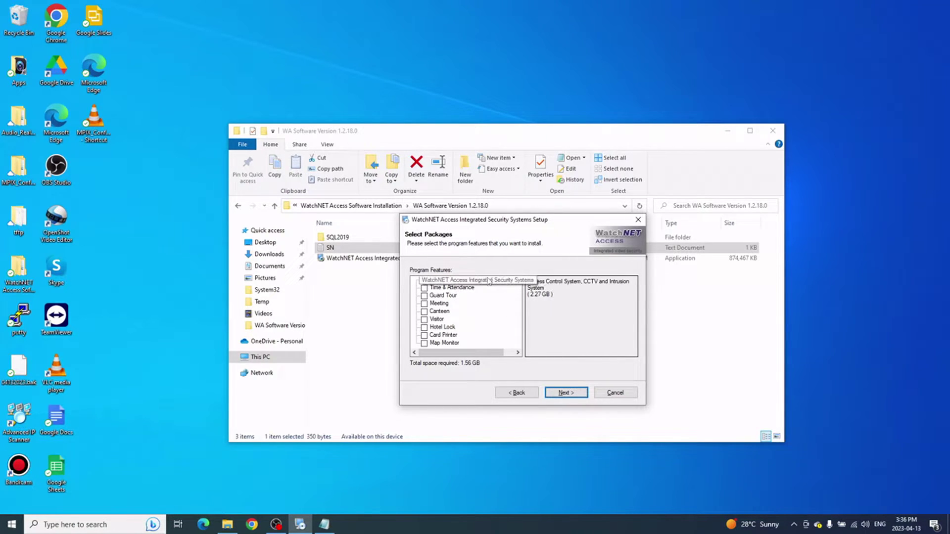
Step: Keep the default installation and shortcut folders and begin the installation
click(566, 394)
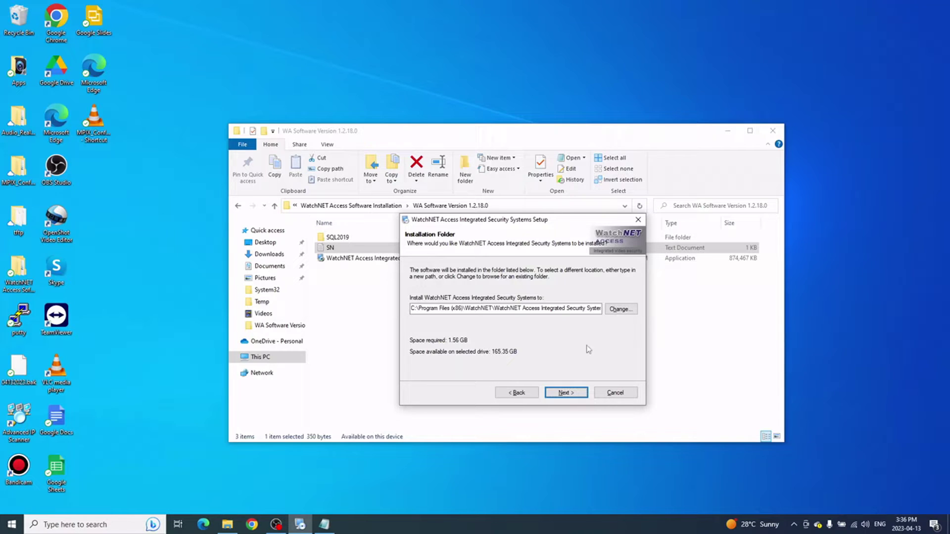
click(571, 393)
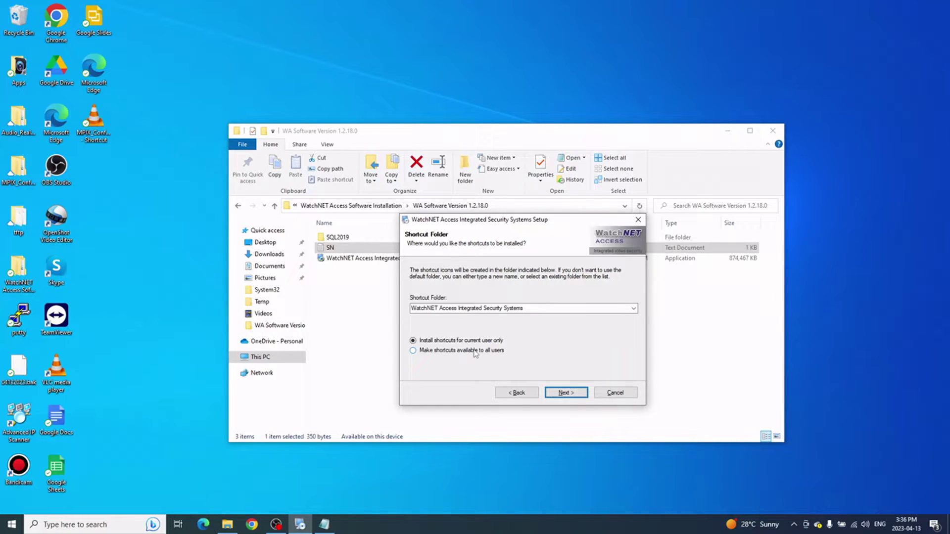
click(575, 390)
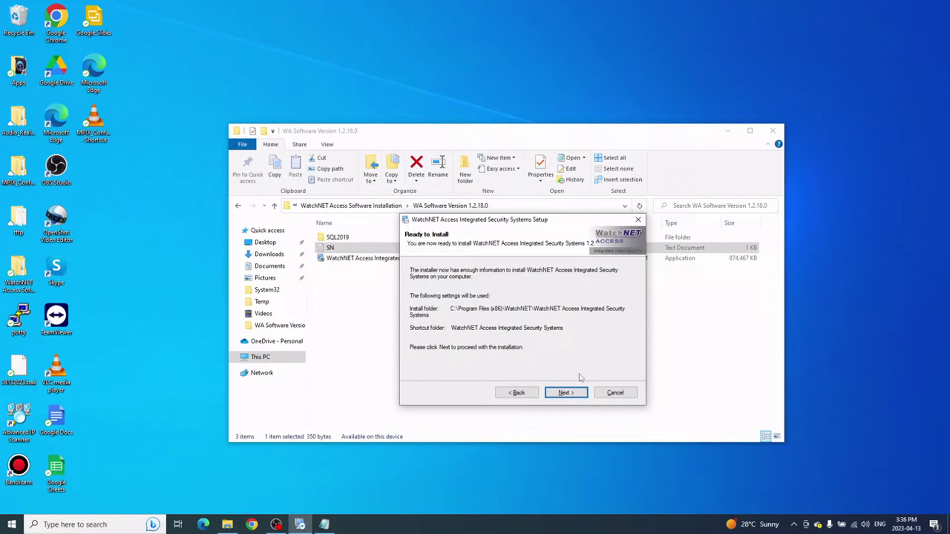
click(567, 392)
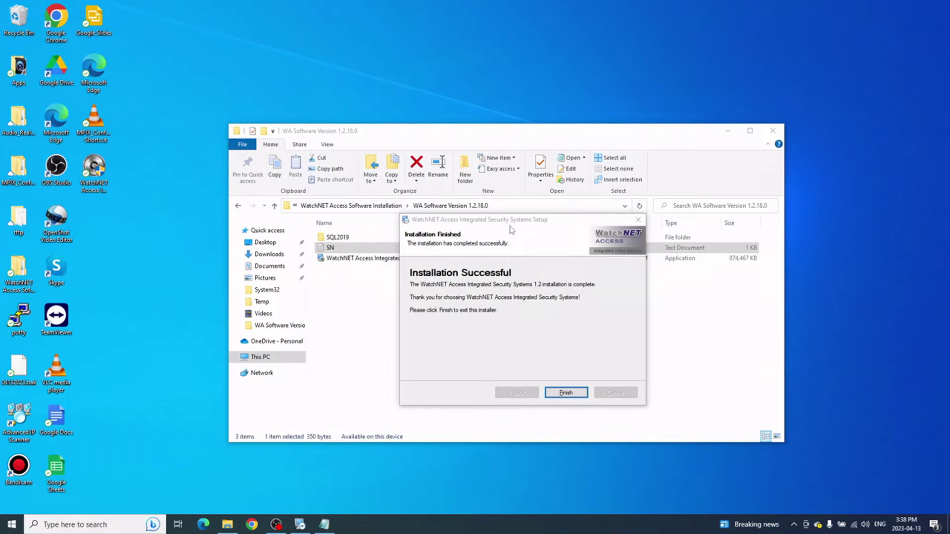
Step: Close the finished installer and launch WatchNET Access from its desktop shortcut
click(563, 392)
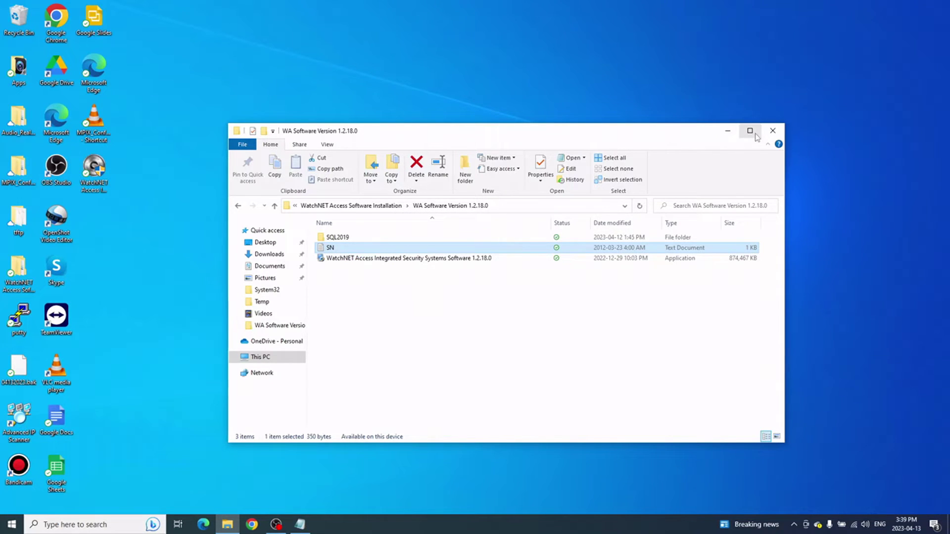
click(727, 131)
click(99, 173)
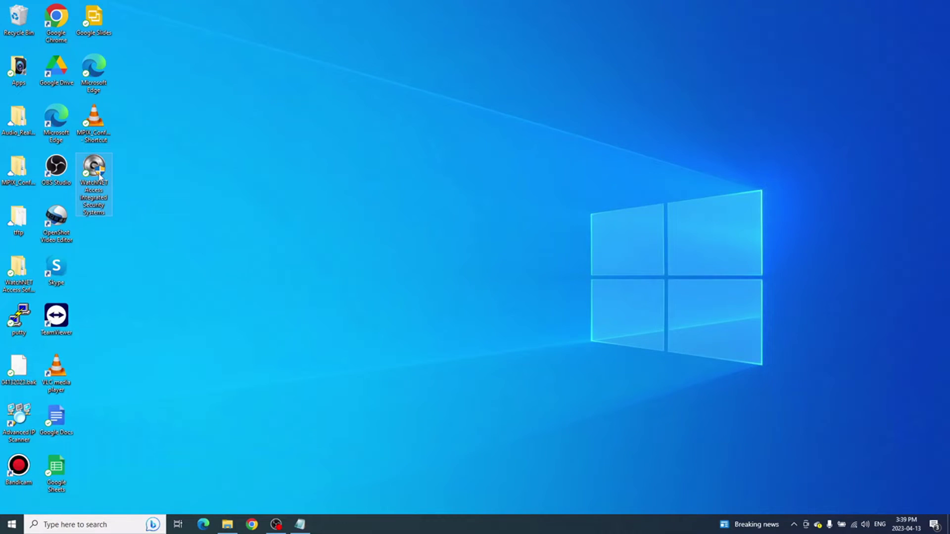
double_click(99, 173)
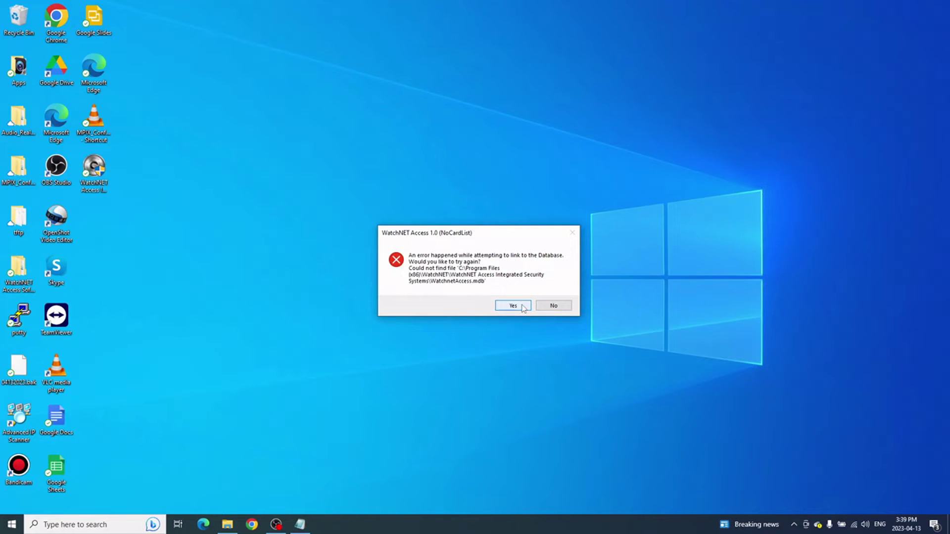
Step: Retry the database link, choosing MS SQL with the SQL Server Native Client 11.0 provider
click(514, 306)
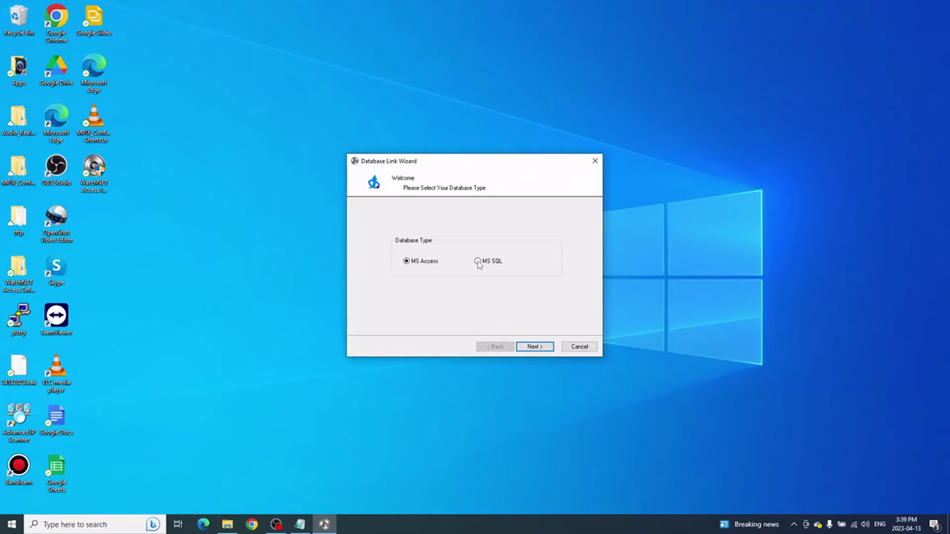
click(478, 261)
click(535, 346)
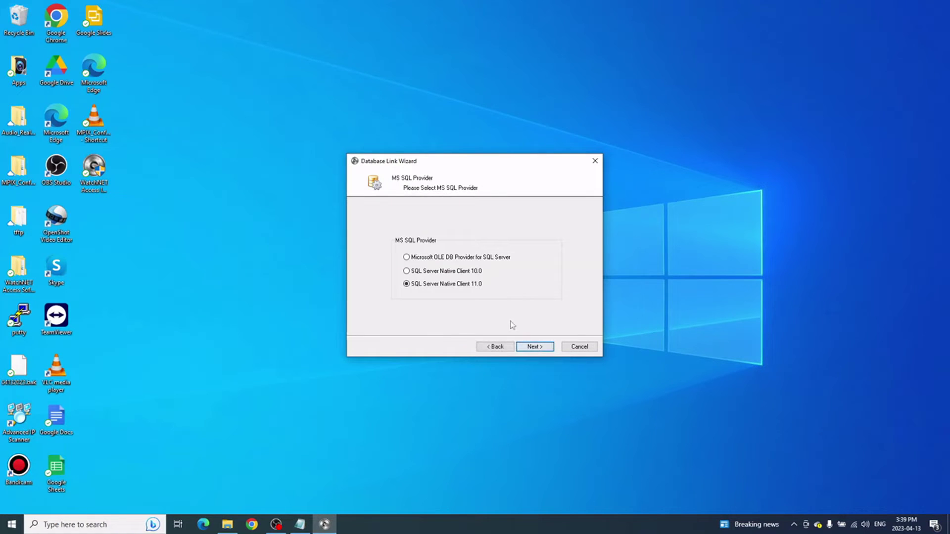
click(529, 347)
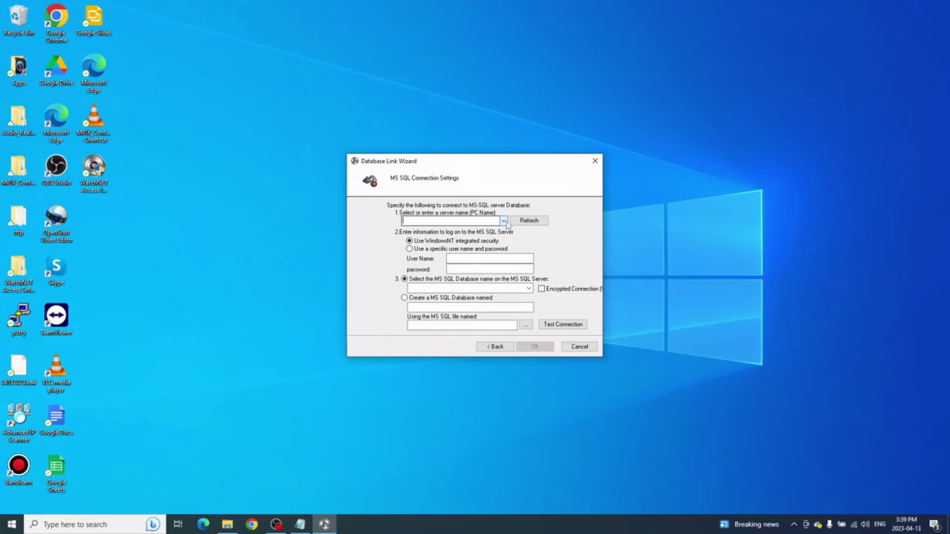
Step: Set the SQL server to 192.168.10.222\SQLEXPRESS
click(503, 221)
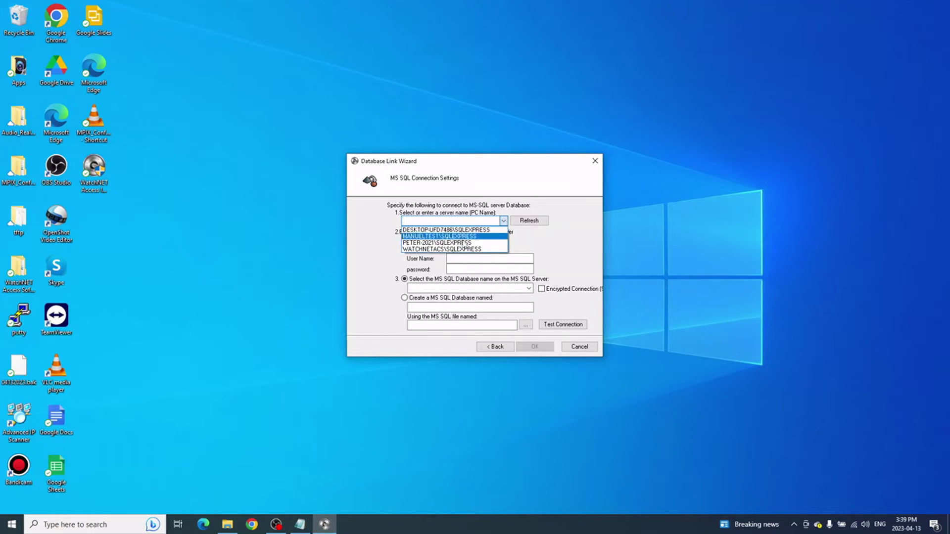
click(438, 243)
drag(435, 221, 382, 221)
text(192.168.)
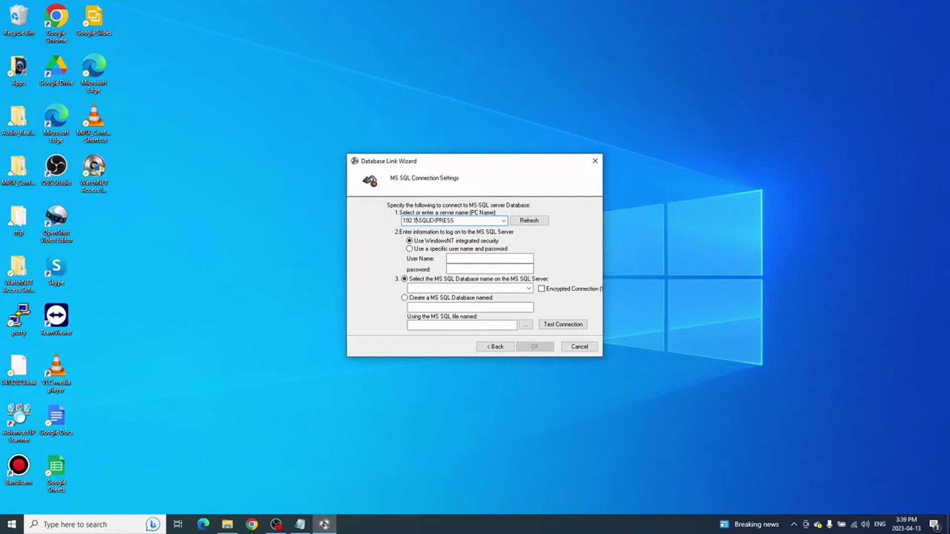
text(10.222)
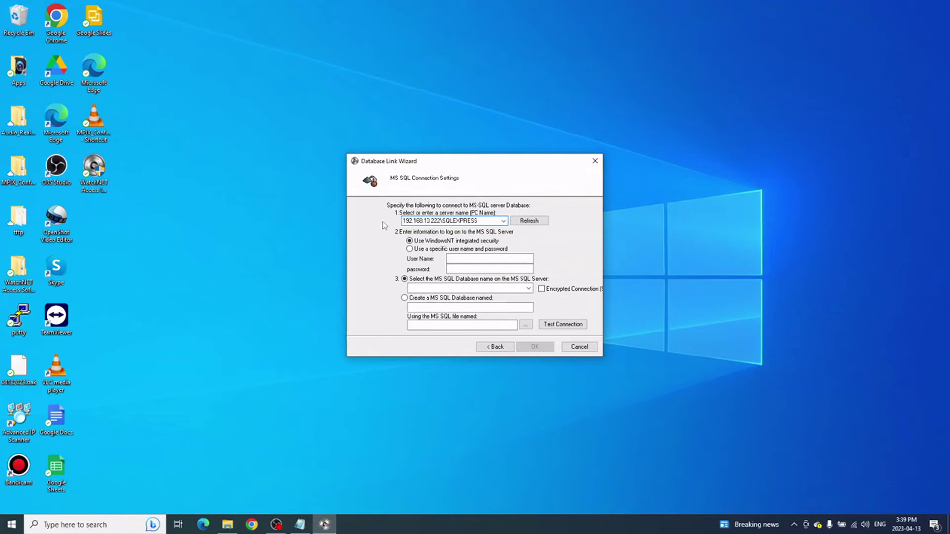
Step: Switch to specific SQL user authentication and enter the SQL user name and password
click(435, 248)
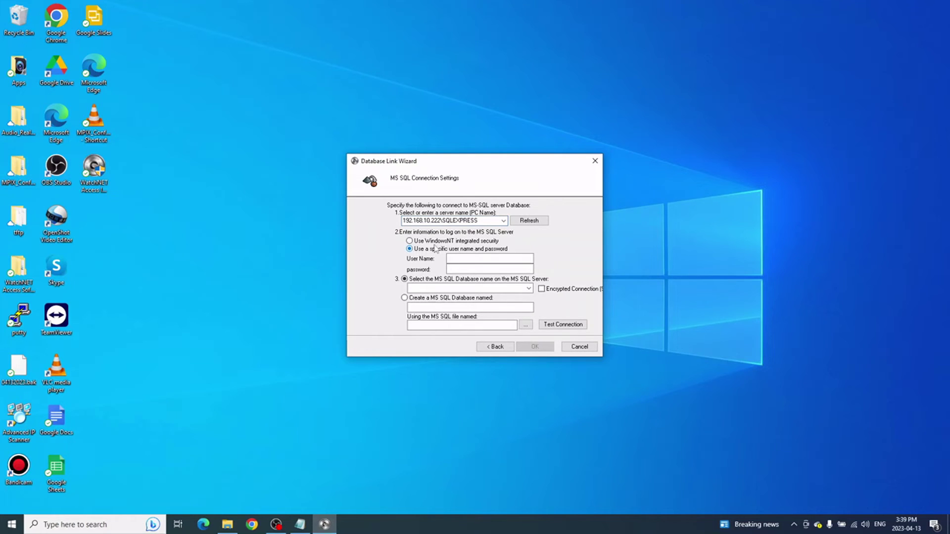
click(491, 261)
text(sa)
key(Tab)
text(12345678)
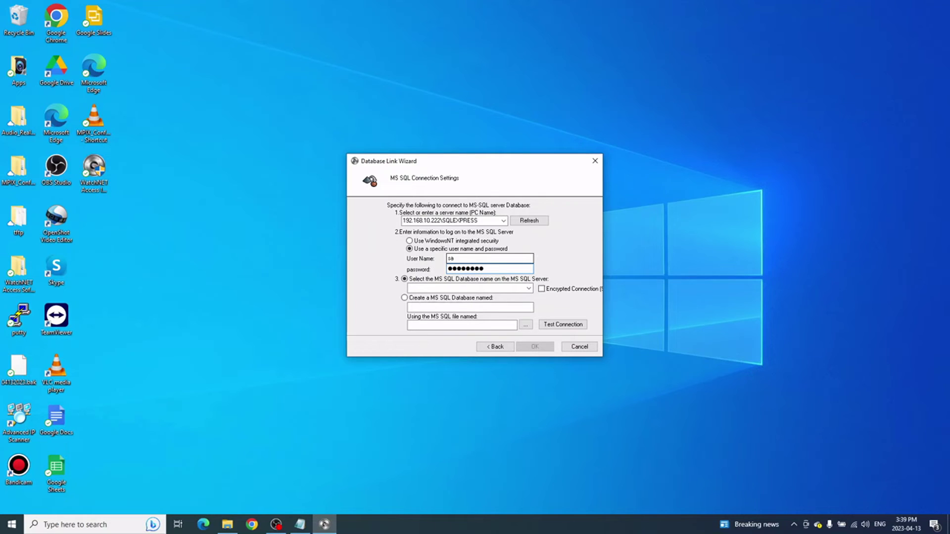
Step: Select the WatchnetAccess database and confirm the connection tests successfully
click(529, 289)
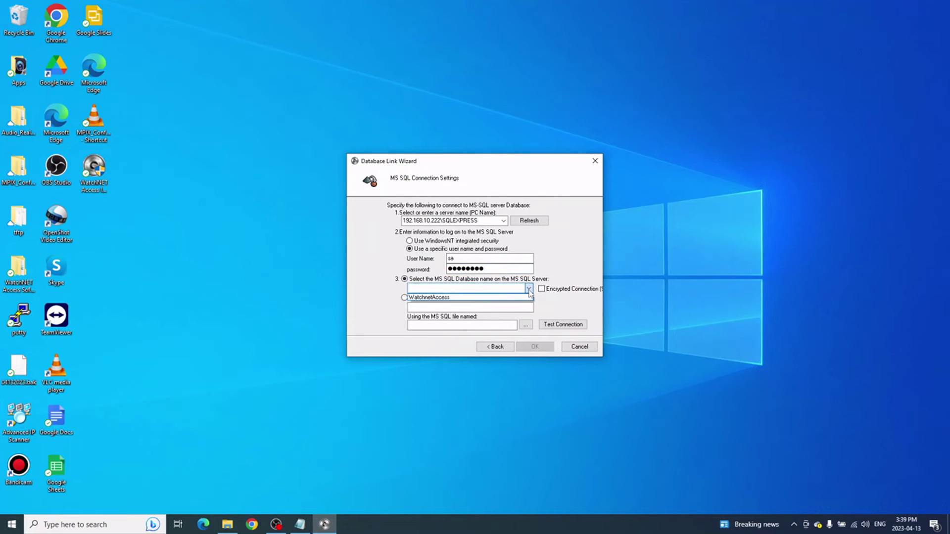
click(435, 298)
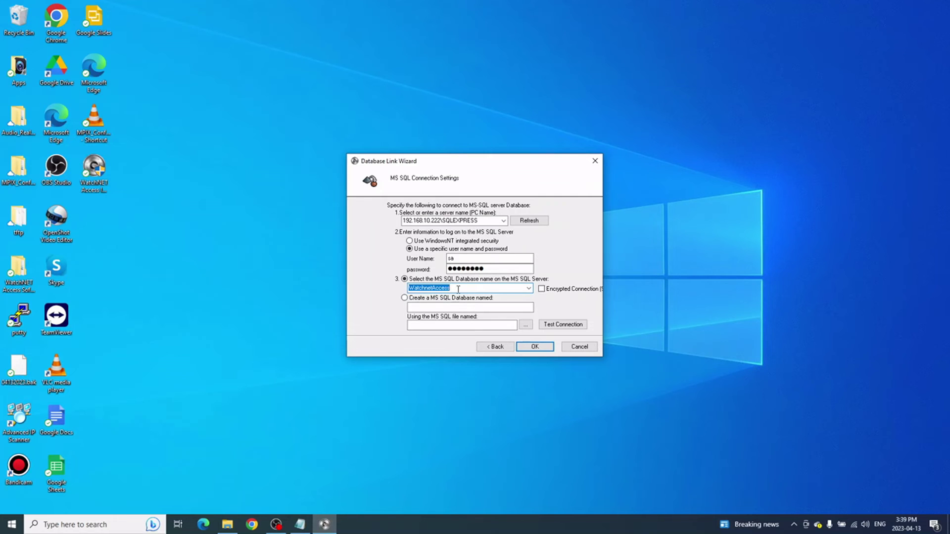
click(565, 326)
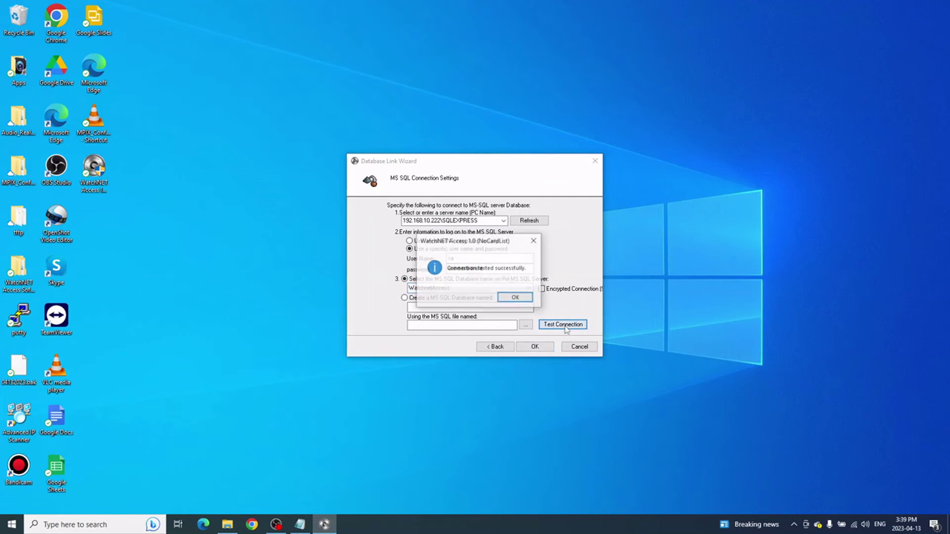
click(514, 297)
Step: Save the database link settings and log in with the administrator account
click(535, 347)
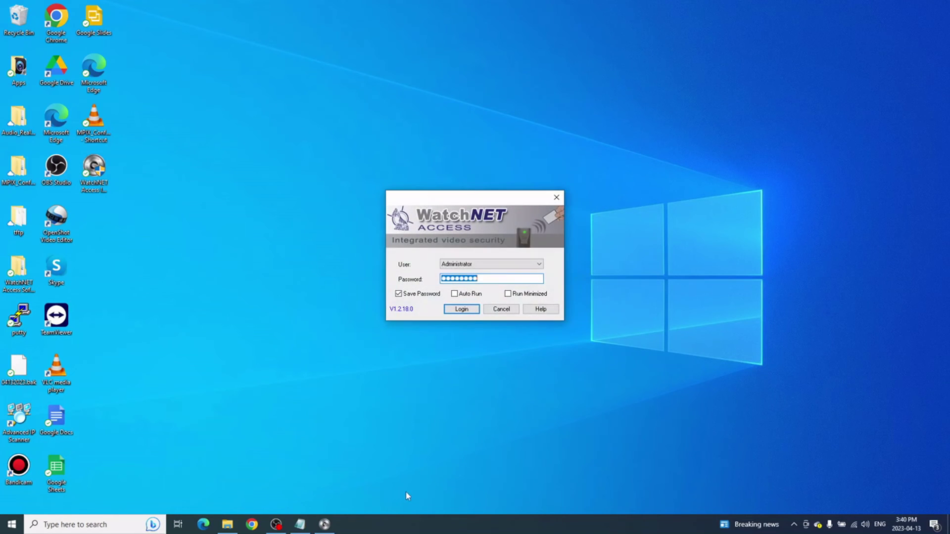
click(470, 312)
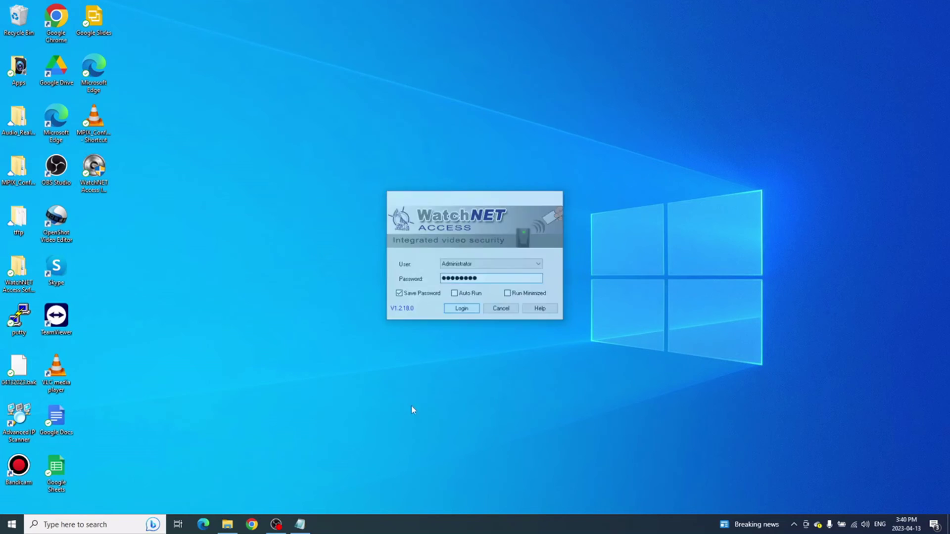